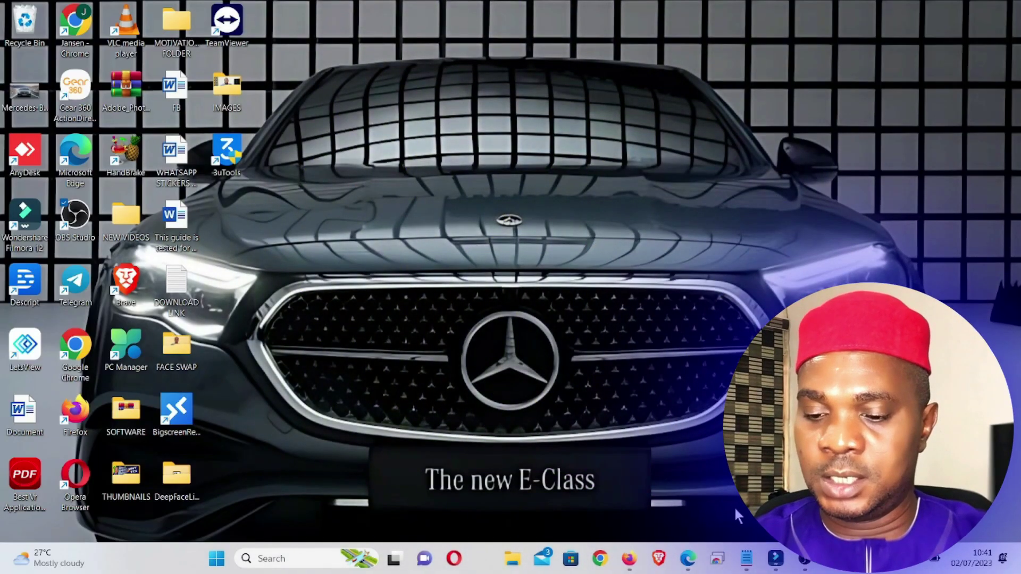
Step: Switch to Microsoft Edge and open the Google home page
left_click(688, 558)
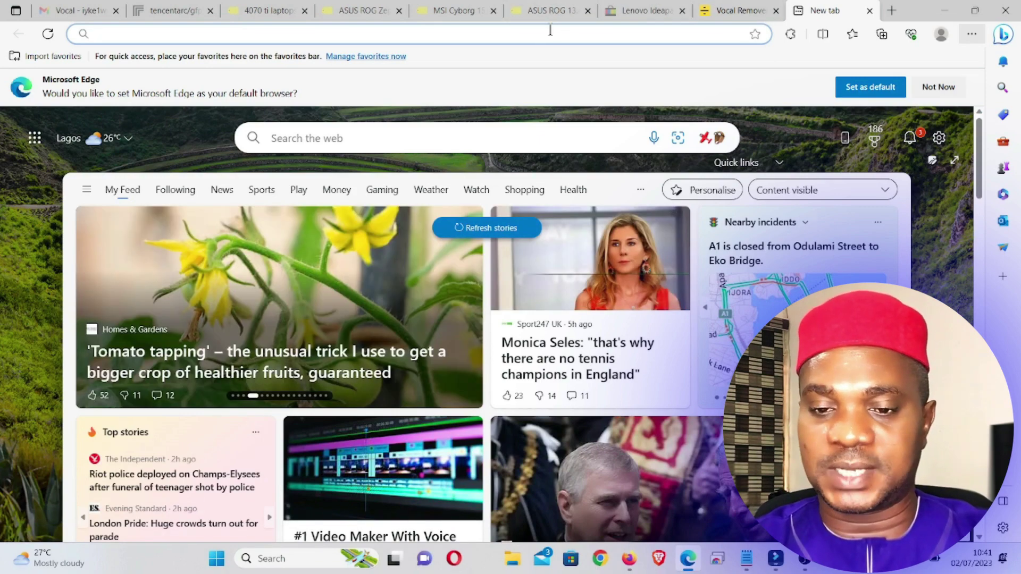
left_click(553, 35)
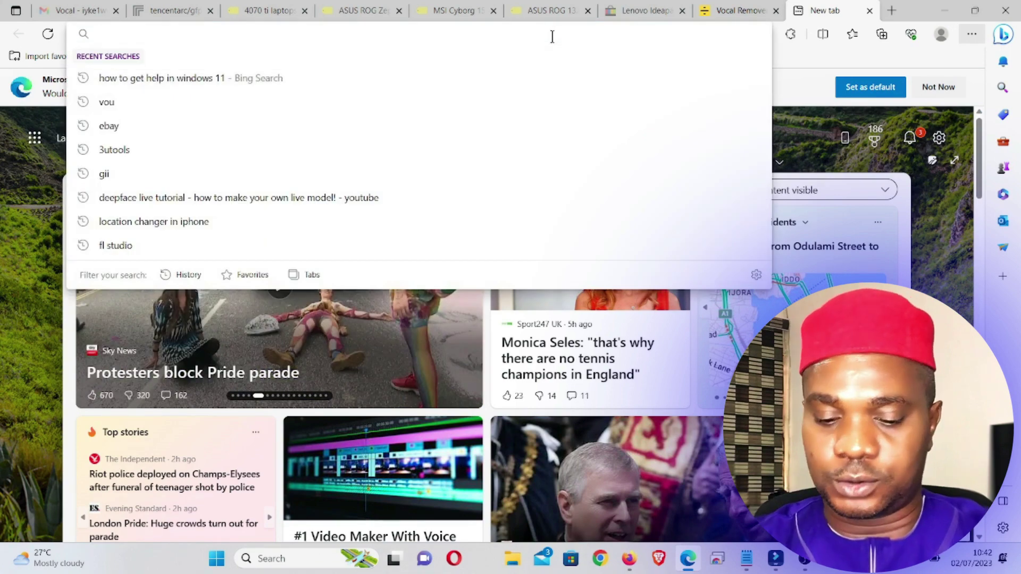
type("GOO")
key("Return")
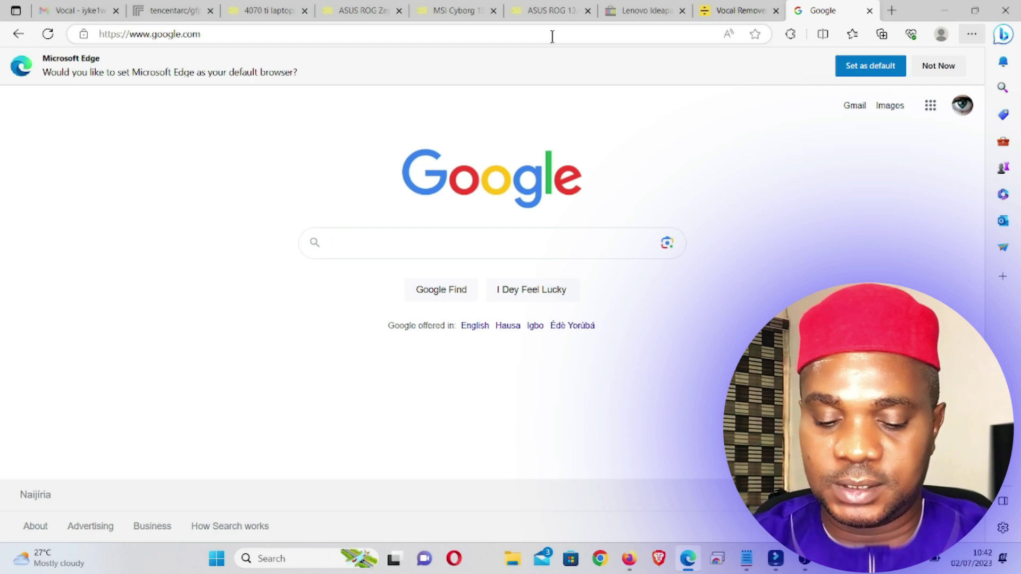
Step: Search Google for "tiwa savage ft spyro who is your guy mp3 download"
type("TIWA")
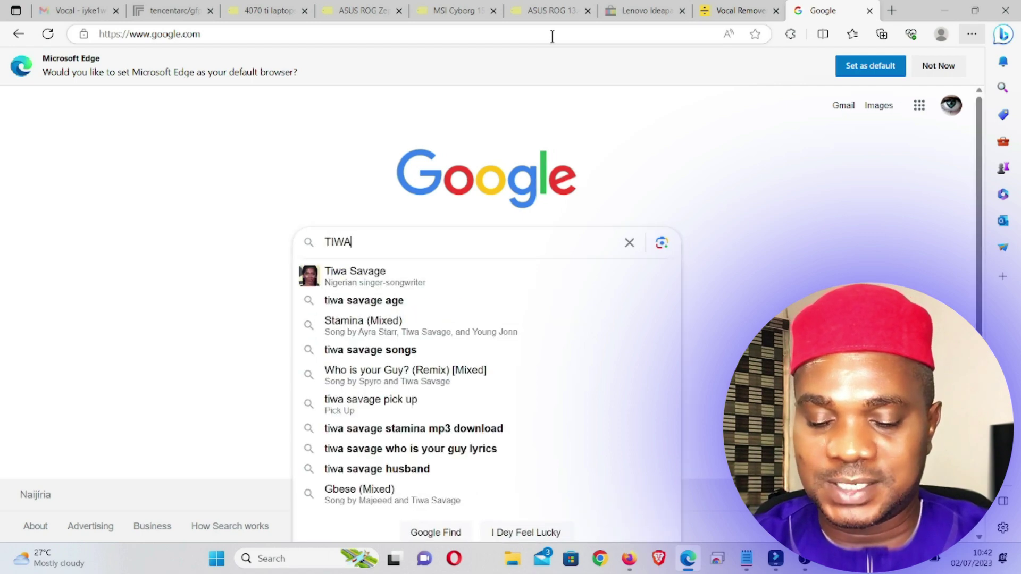
type(" SAVAGE")
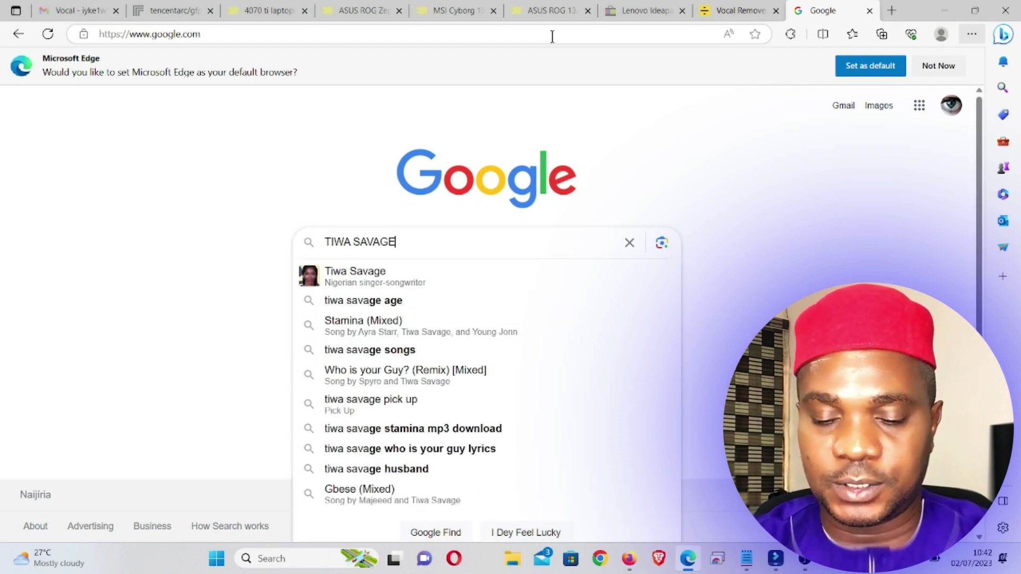
type(" FD")
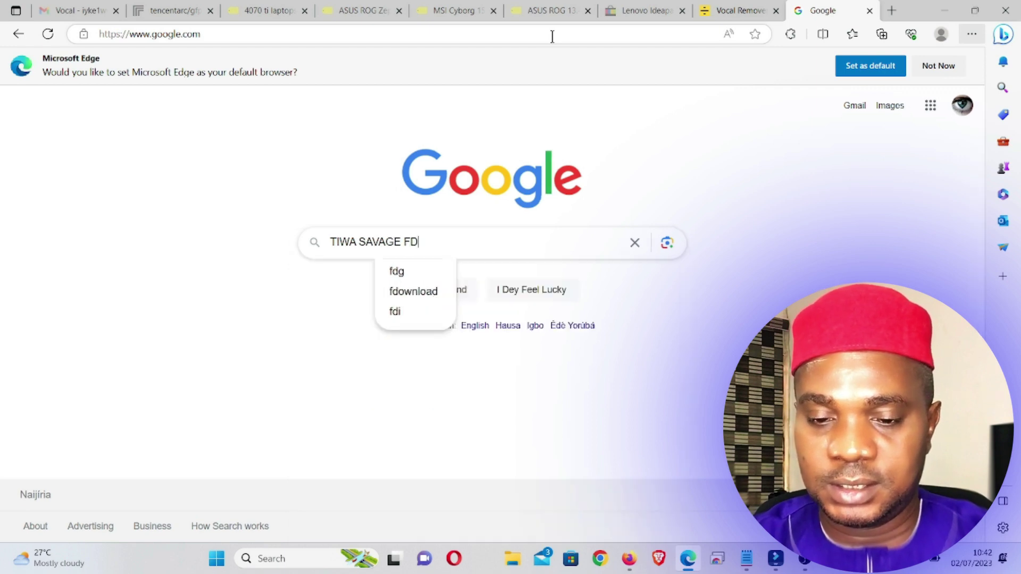
key("BackSpace")
type("T S")
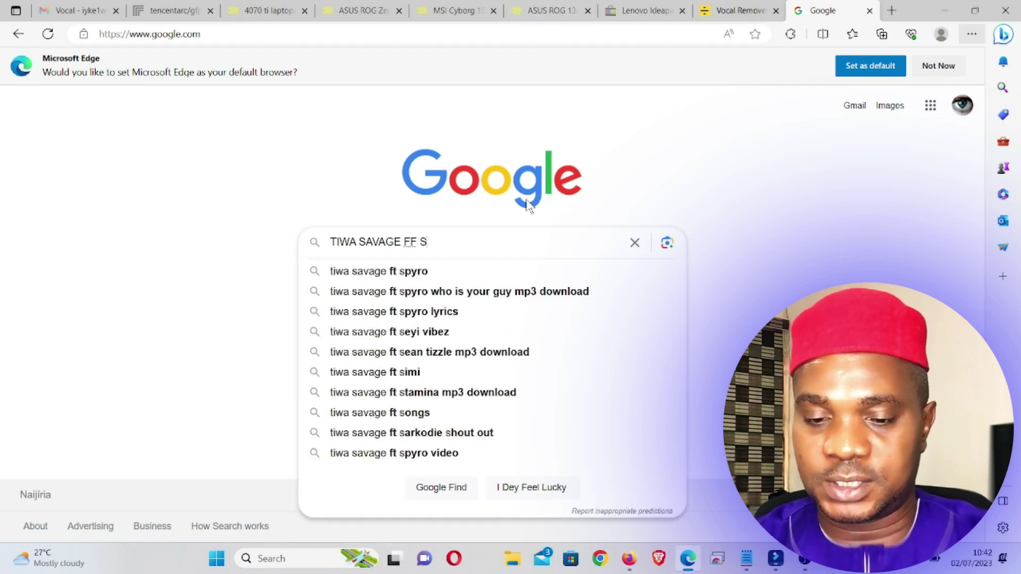
left_click(436, 297)
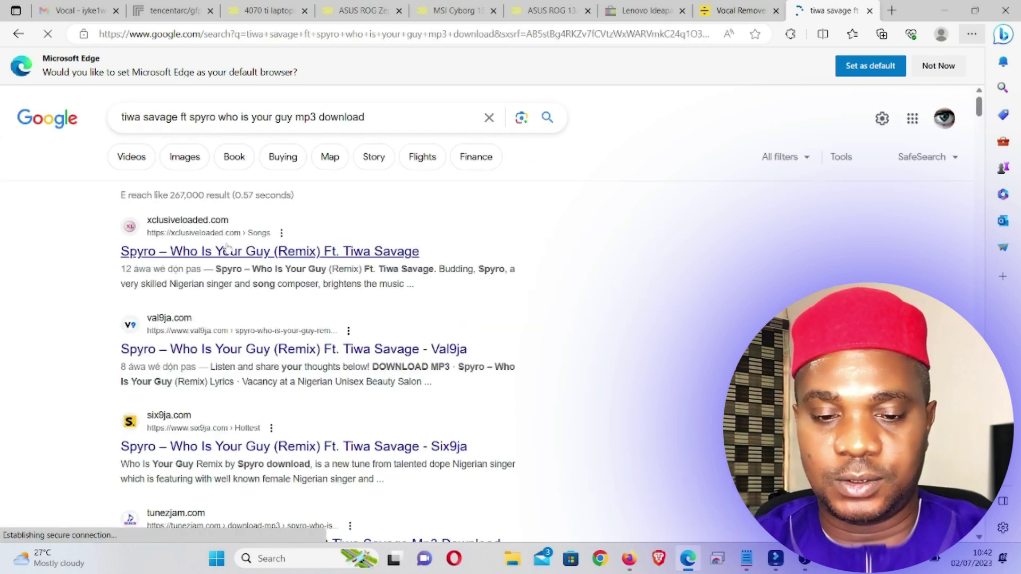
Step: Open the xclusiveloaded.com and val9ja.com results for "Who Is Your Guy (Remix)" in separate new tabs
right_click(230, 258)
left_click(285, 267)
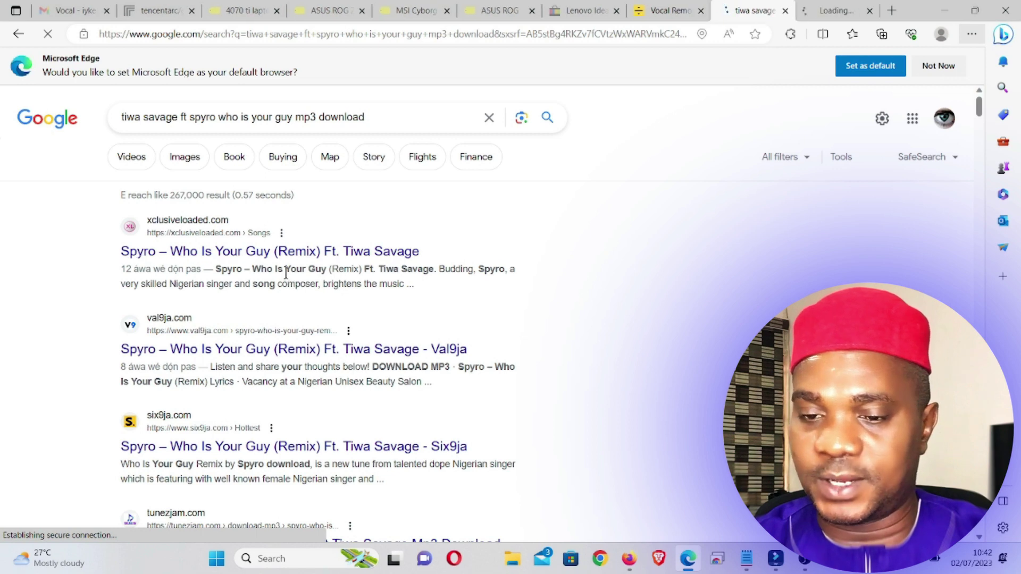
right_click(292, 349)
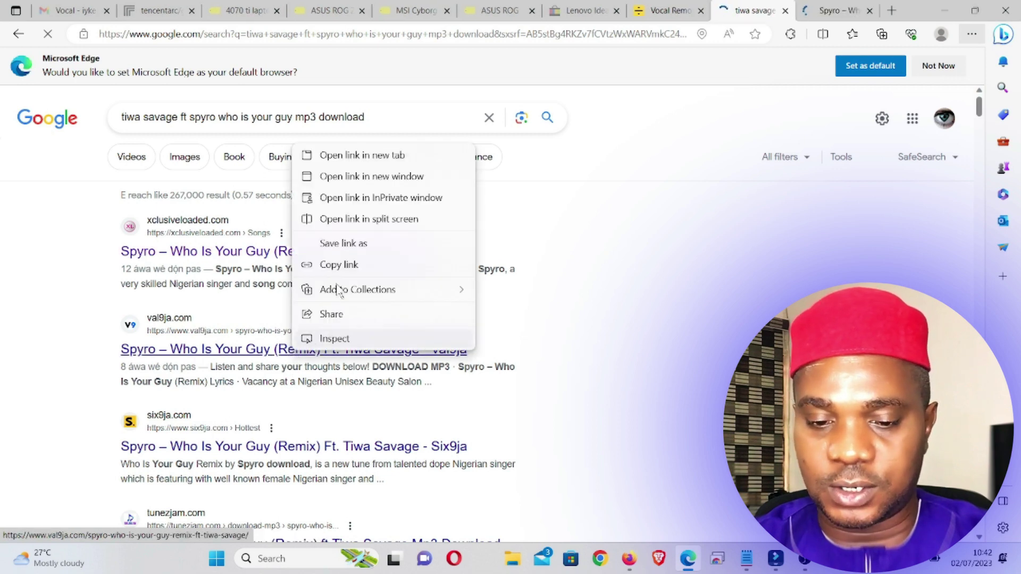
left_click(361, 155)
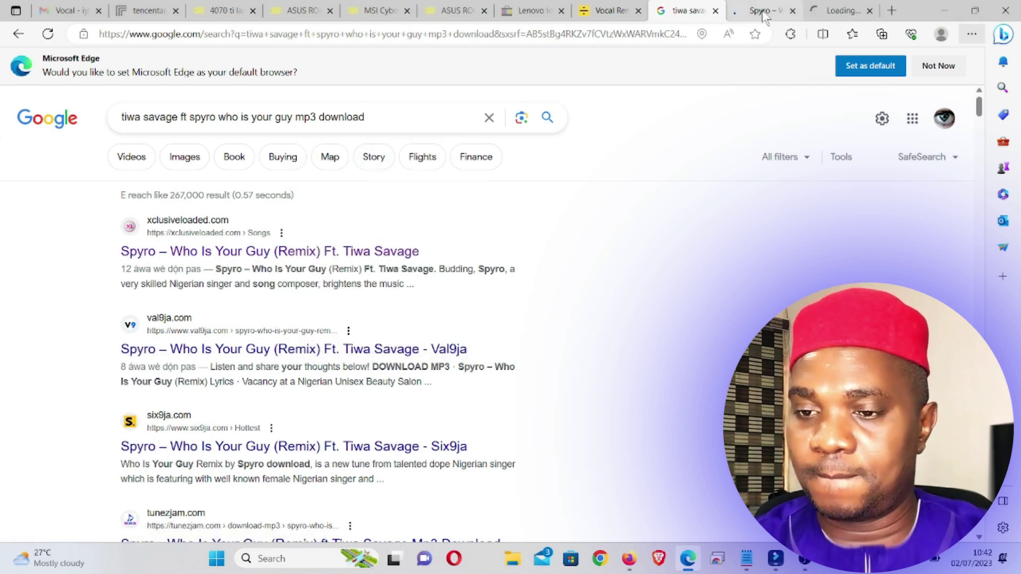
Step: Find the audio player on the xclusiveloaded.com song page and listen to part of the track from about 0:55
left_click(751, 16)
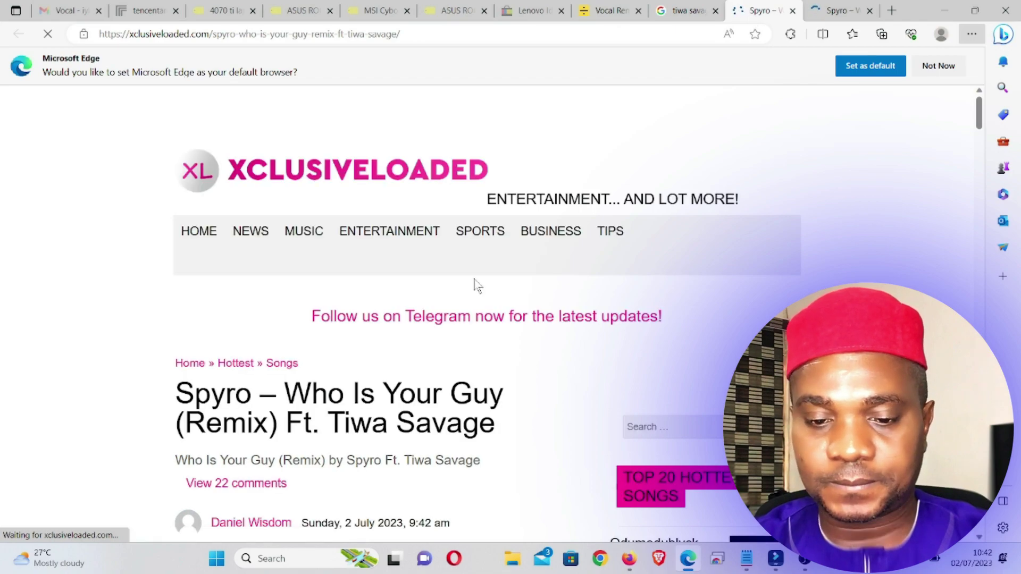
scroll(365, 314, "down", 8)
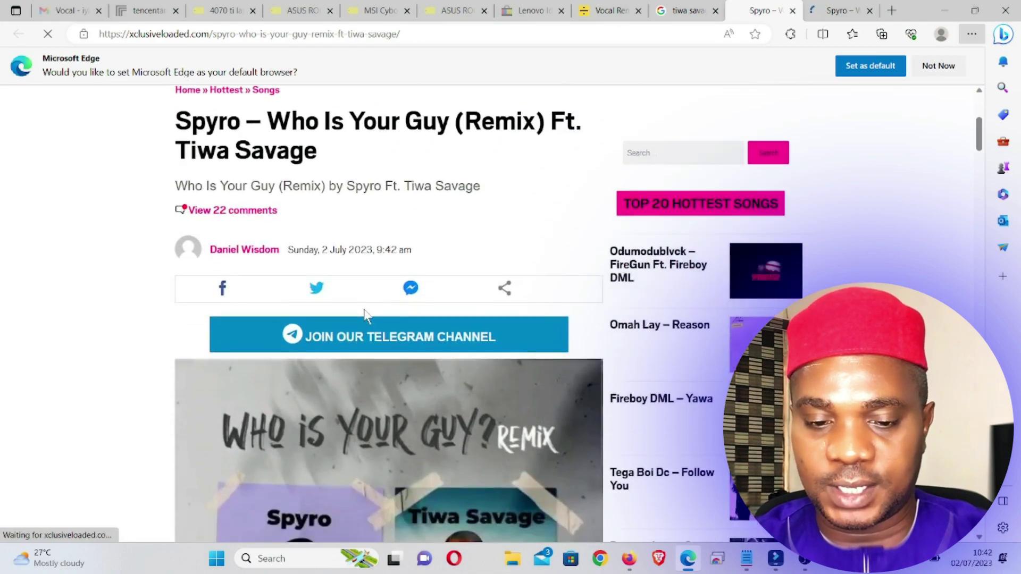
scroll(363, 314, "down", 12)
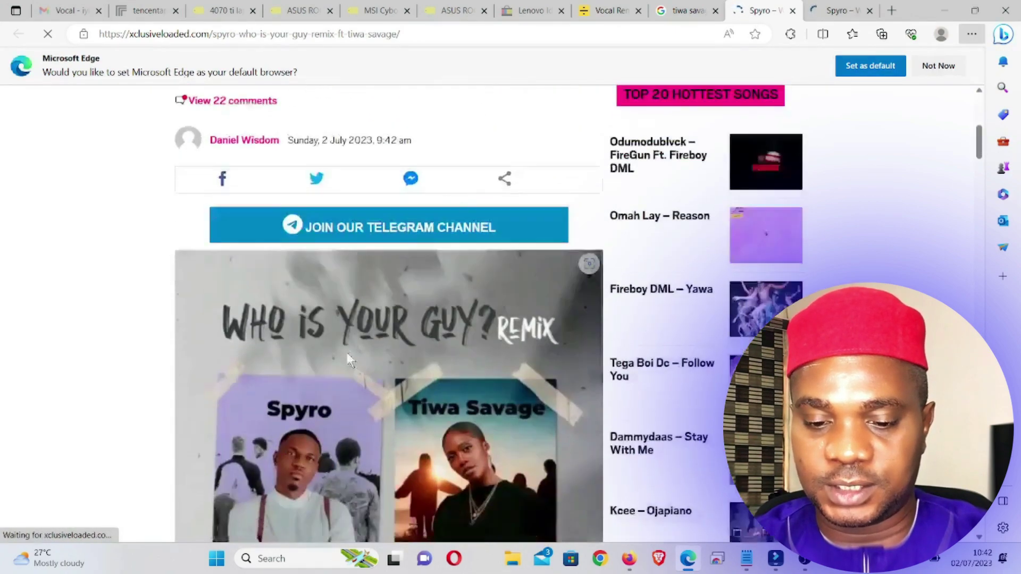
scroll(346, 358, "down", 8)
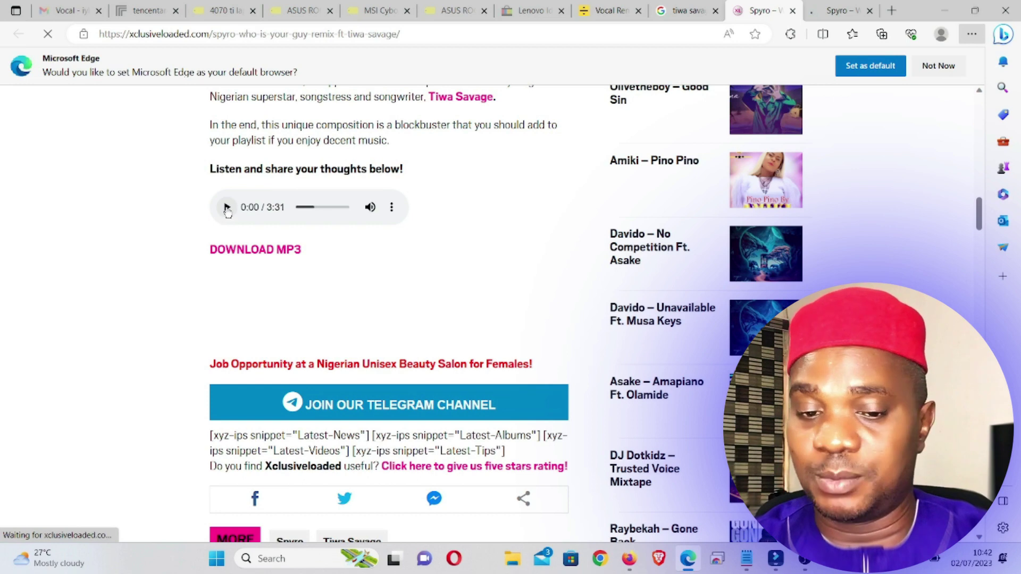
left_click(226, 207)
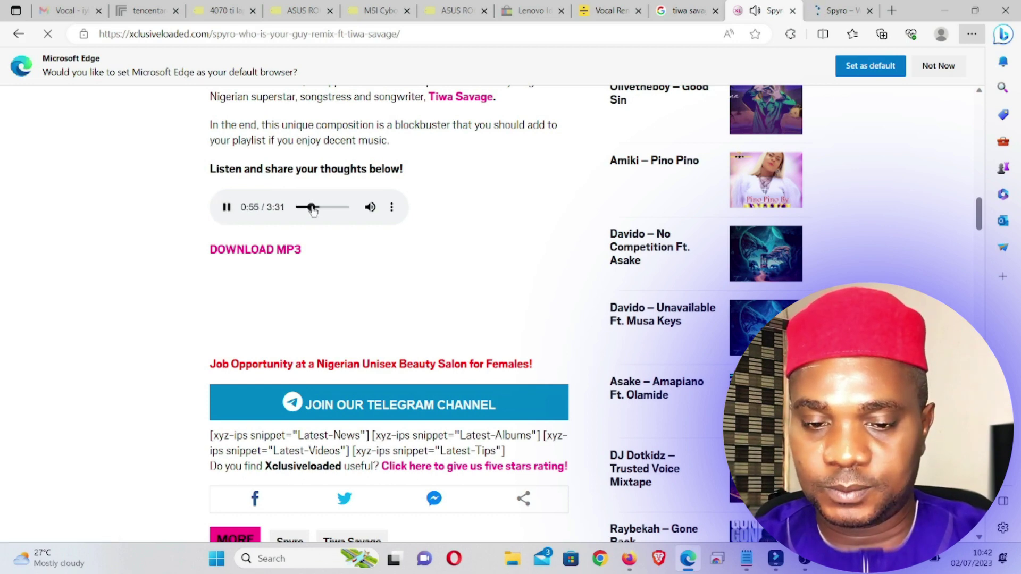
left_click(311, 207)
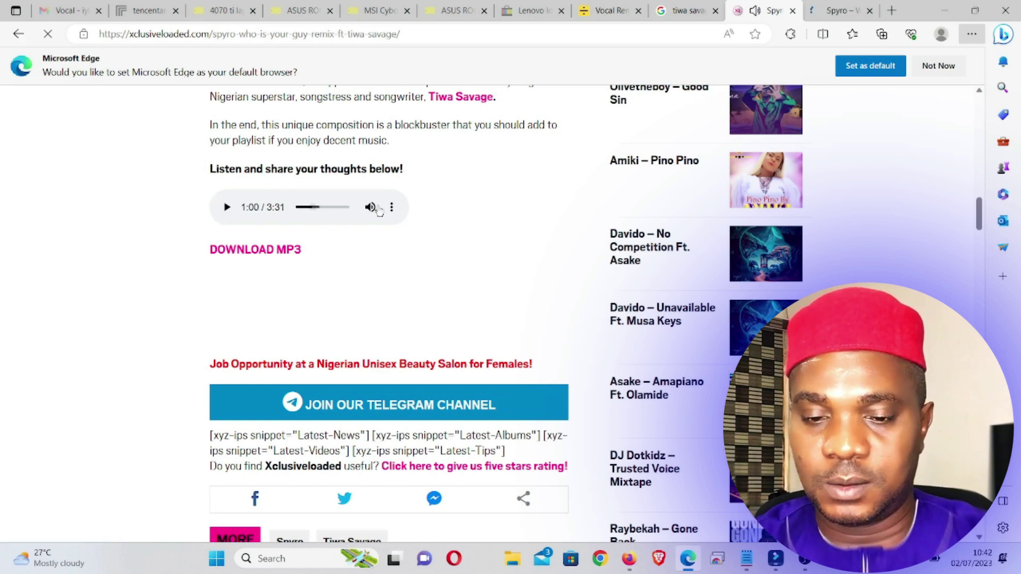
Step: Download the song's MP3 from the page's audio player and check for it in the Downloads folder in File Explorer
left_click(391, 207)
left_click(296, 175)
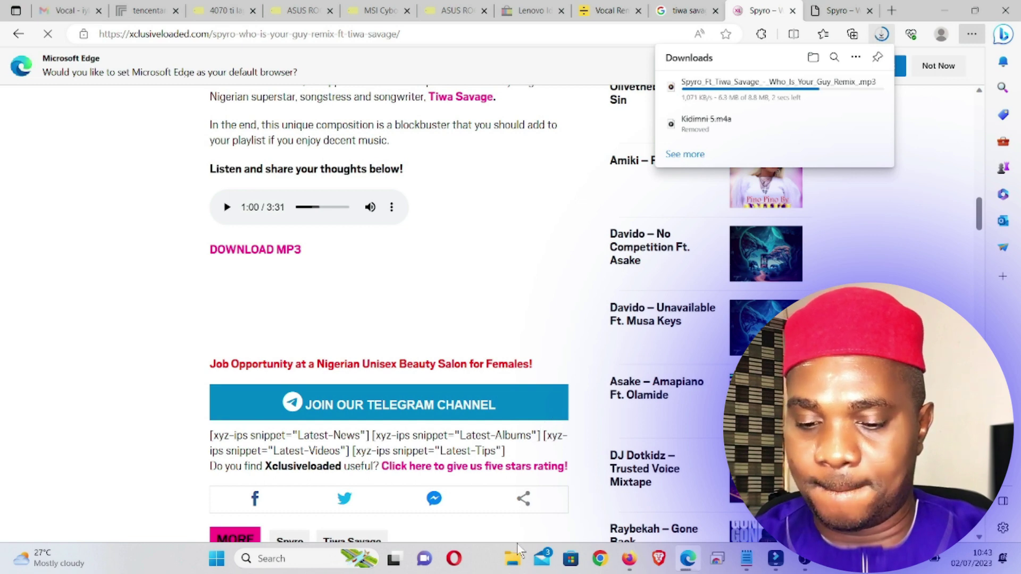
left_click(514, 555)
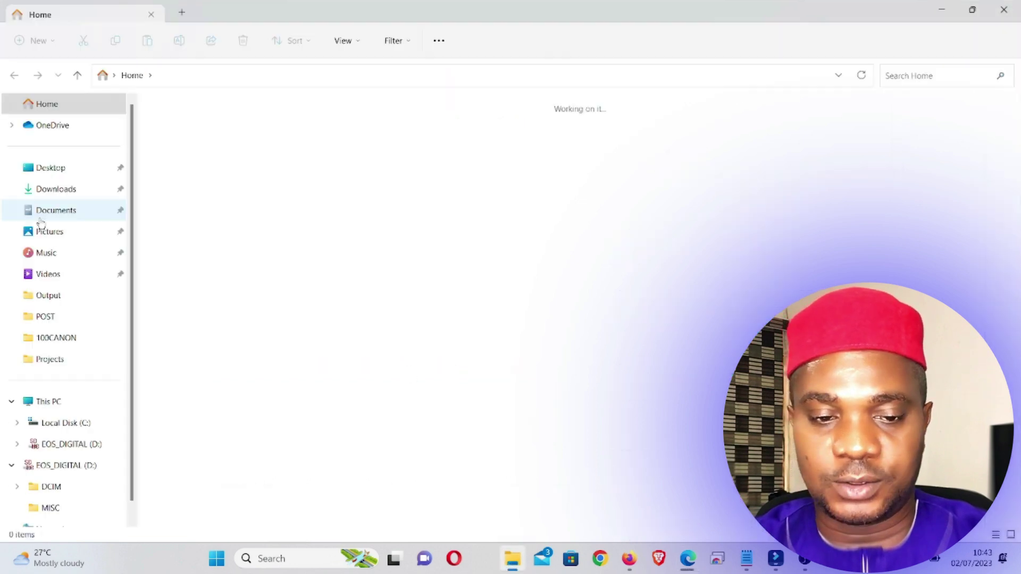
left_click(71, 190)
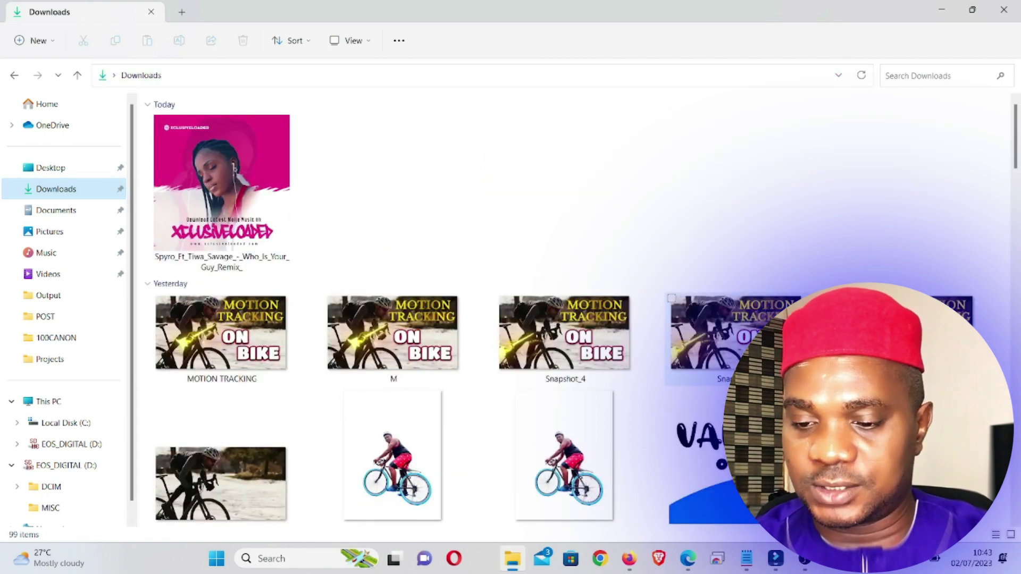
scroll(752, 246, "down", 1)
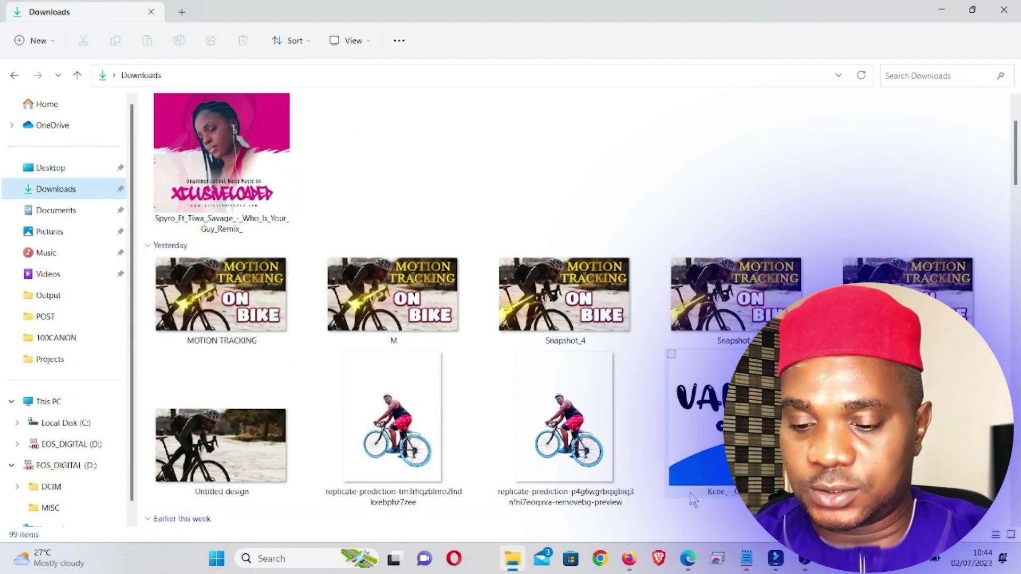
left_click(687, 567)
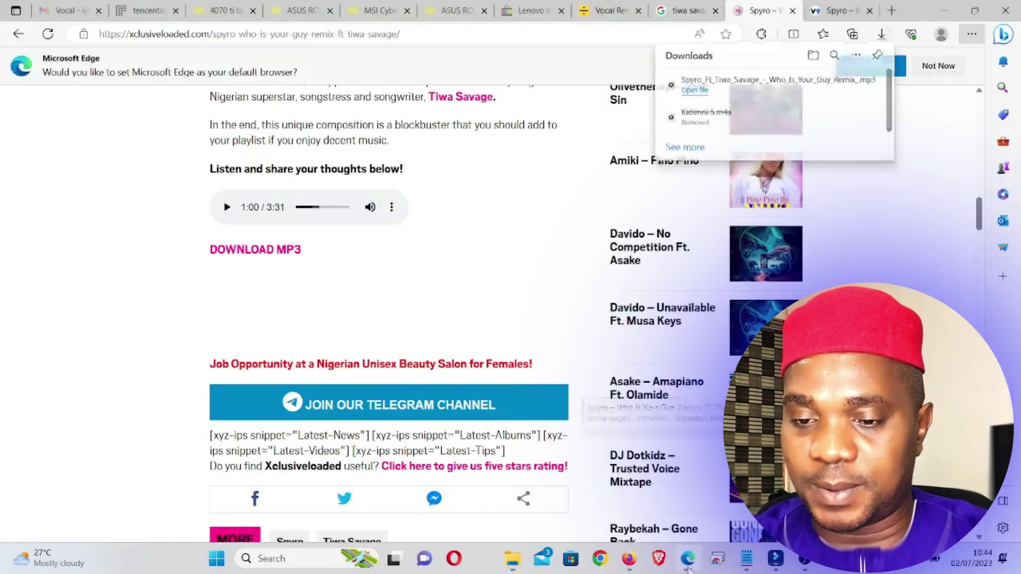
left_click(892, 10)
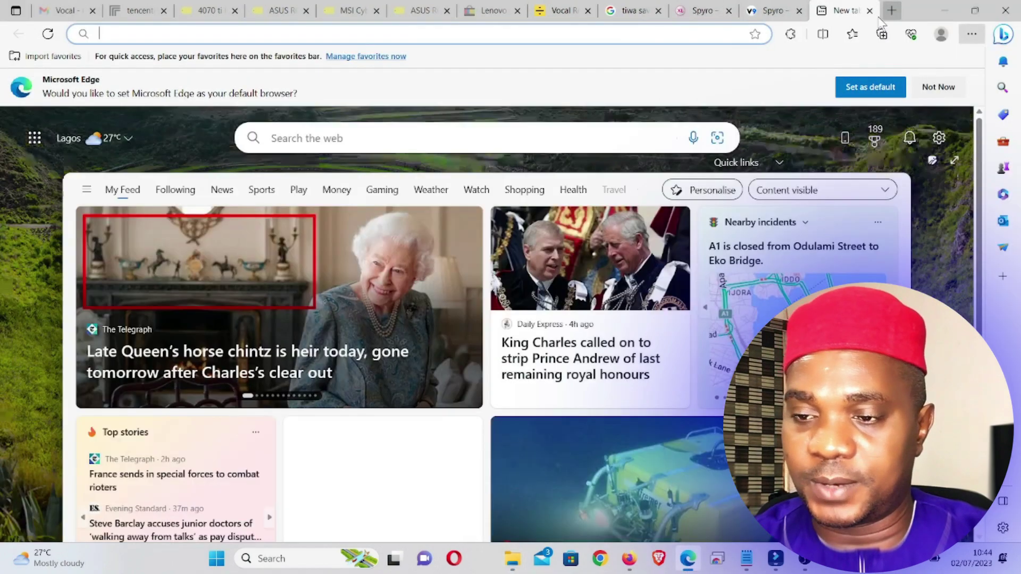
type("https://www.lalal.ai/")
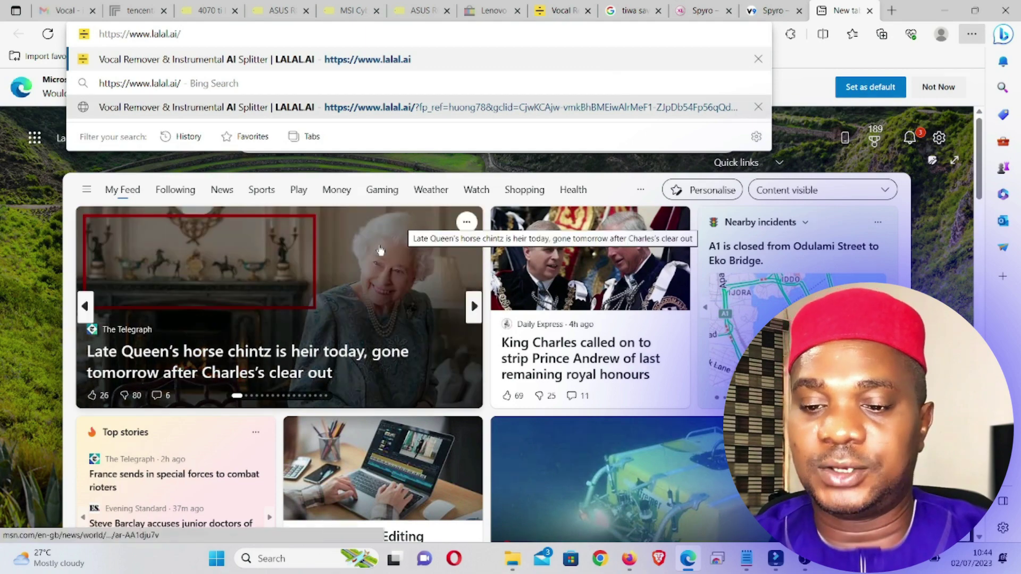
key("Return")
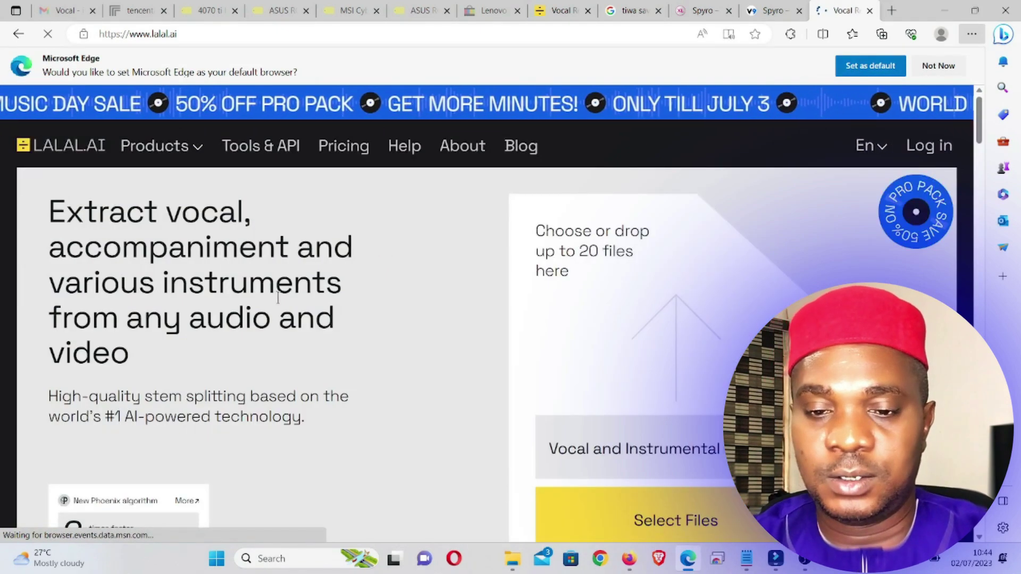
Step: Examine the LALAL.AI upload area, including the separation type, algorithm option and processing levels
scroll(305, 263, "down", 3)
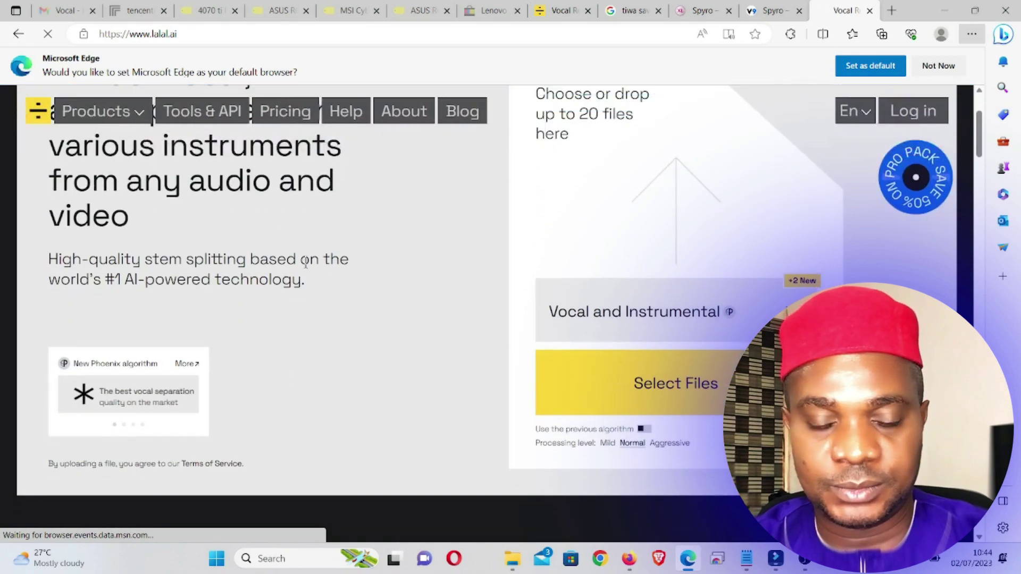
scroll(305, 263, "down", 2)
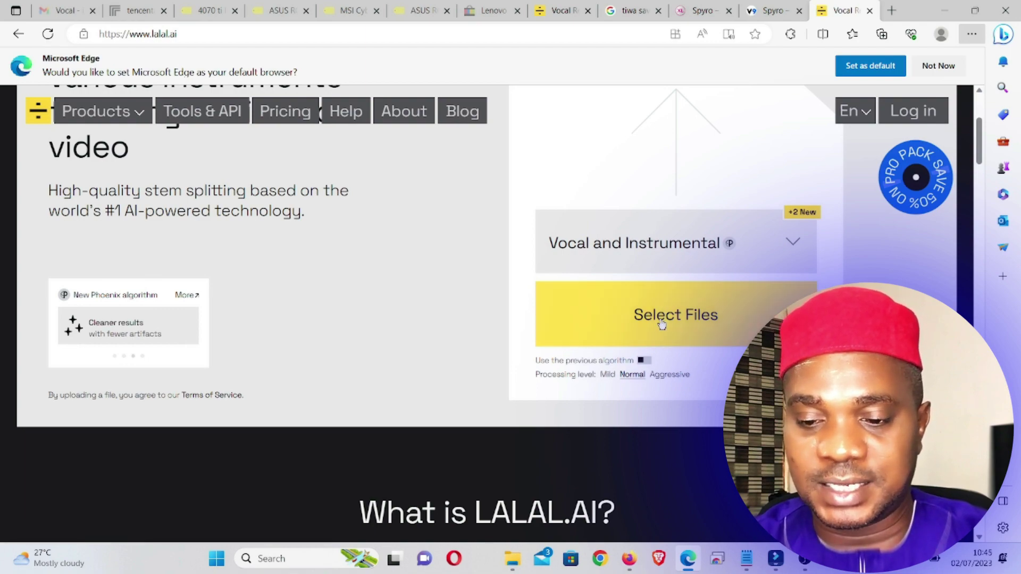
scroll(659, 319, "down", 3)
scroll(649, 319, "up", 2)
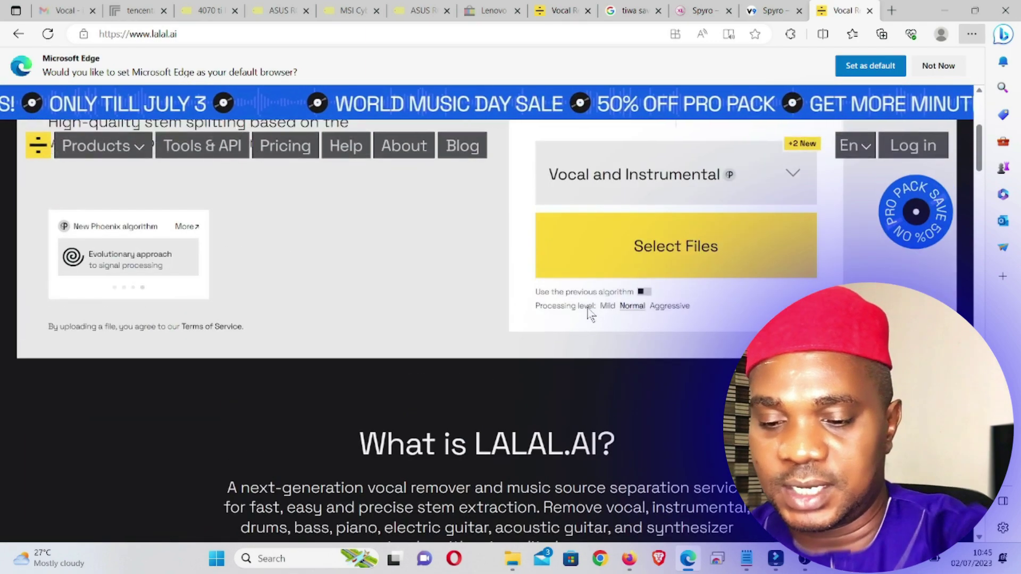
scroll(590, 313, "up", 5)
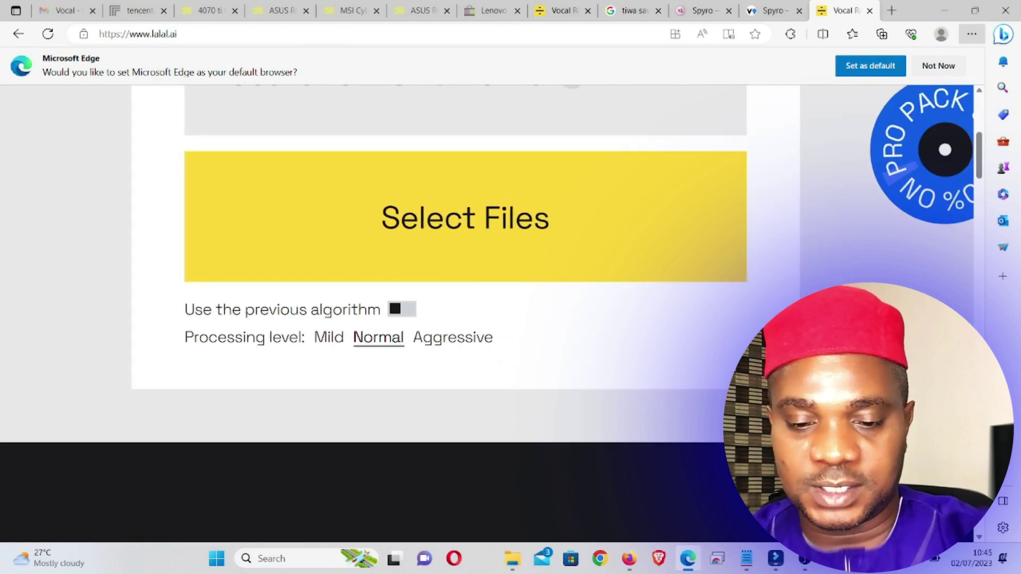
scroll(442, 239, "down", 3)
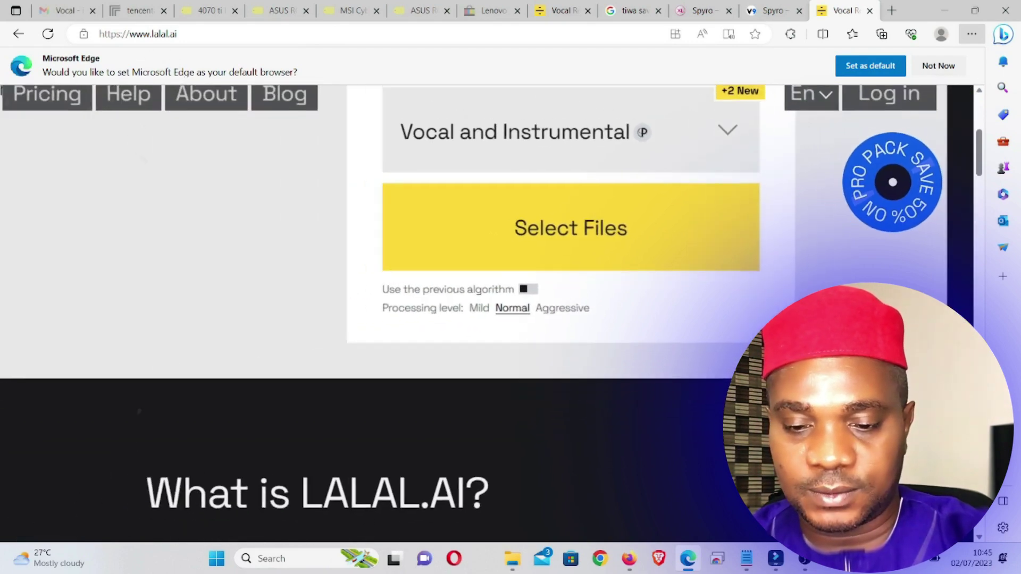
scroll(441, 239, "up", 4)
scroll(487, 314, "down", 5)
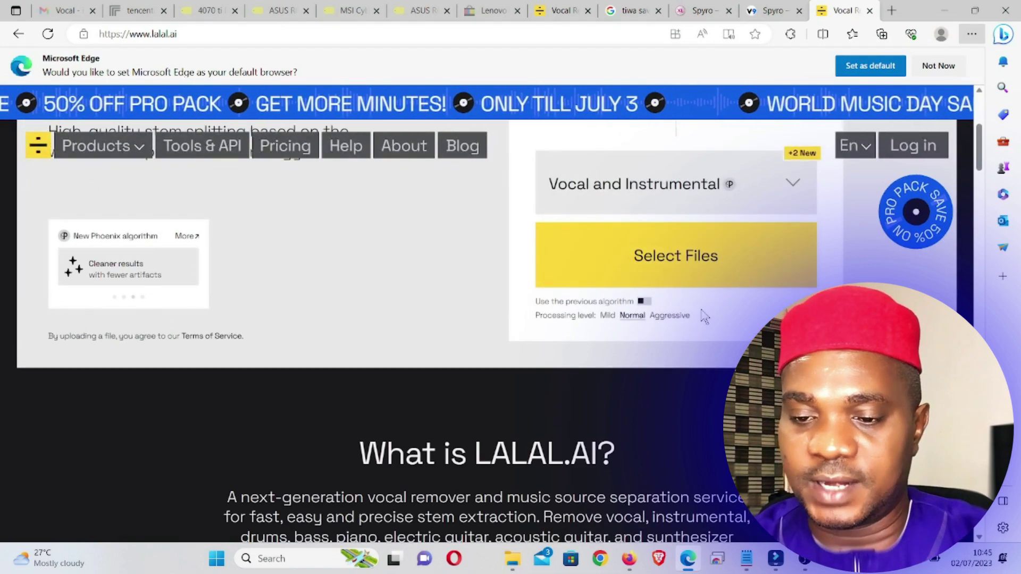
Step: Upload Spyro_Ft_Tiwa_Savage_-_Who_Is_Your_Guy_Remix_ from Downloads for Vocal and Instrumental splitting and view the stem previews
left_click(674, 261)
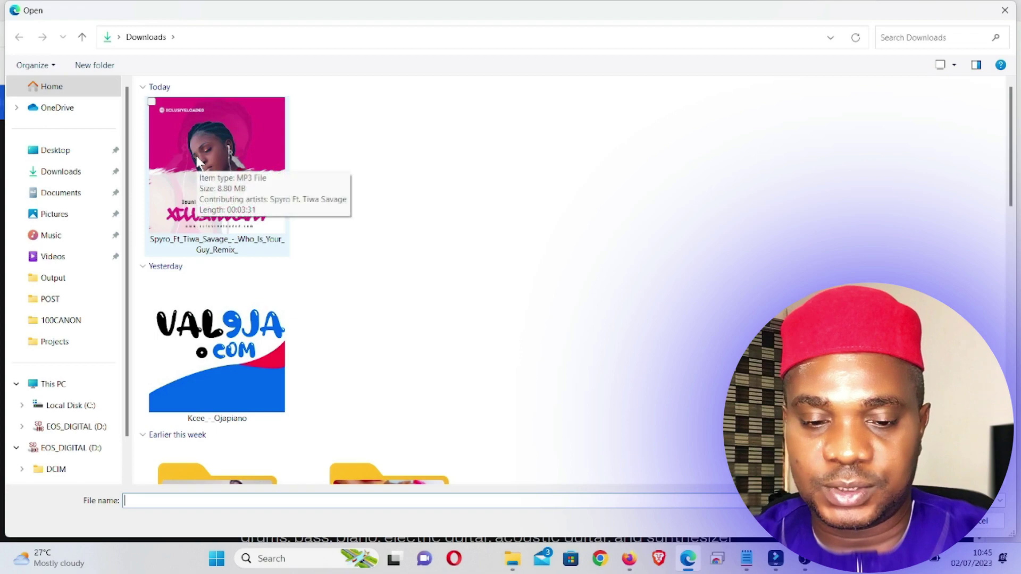
double_click(197, 159)
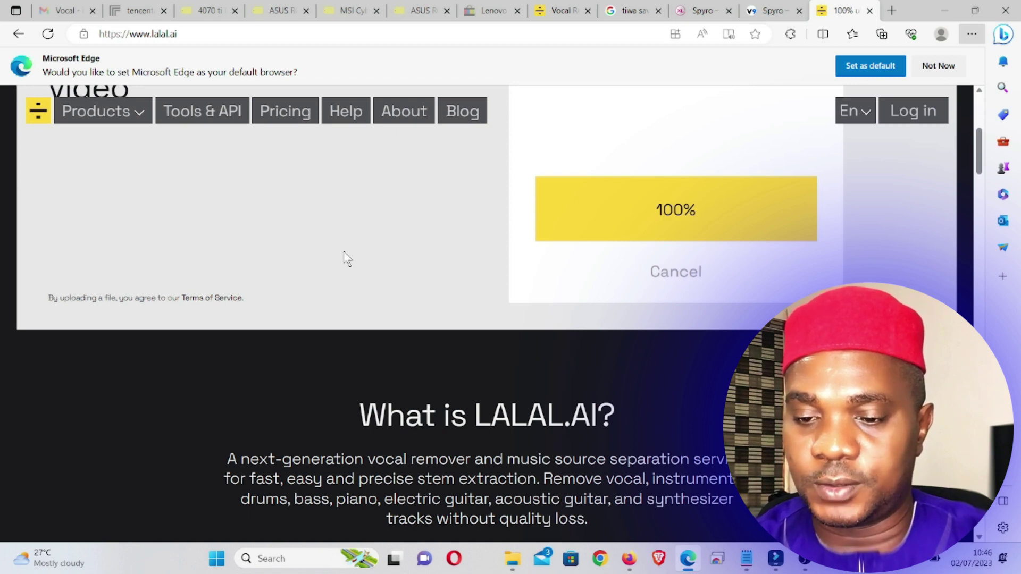
scroll(426, 261, "up", 4)
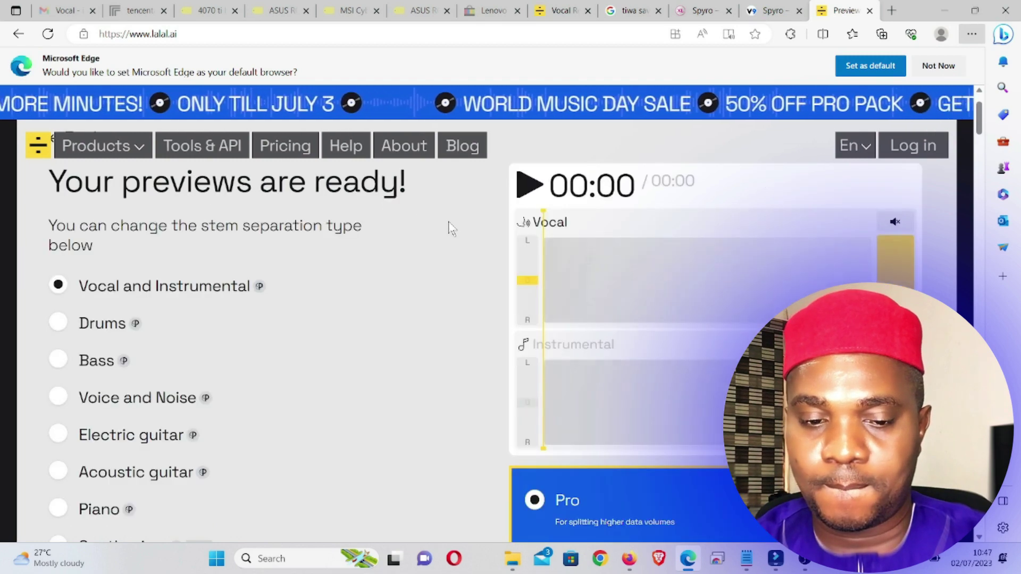
scroll(389, 255, "down", 1)
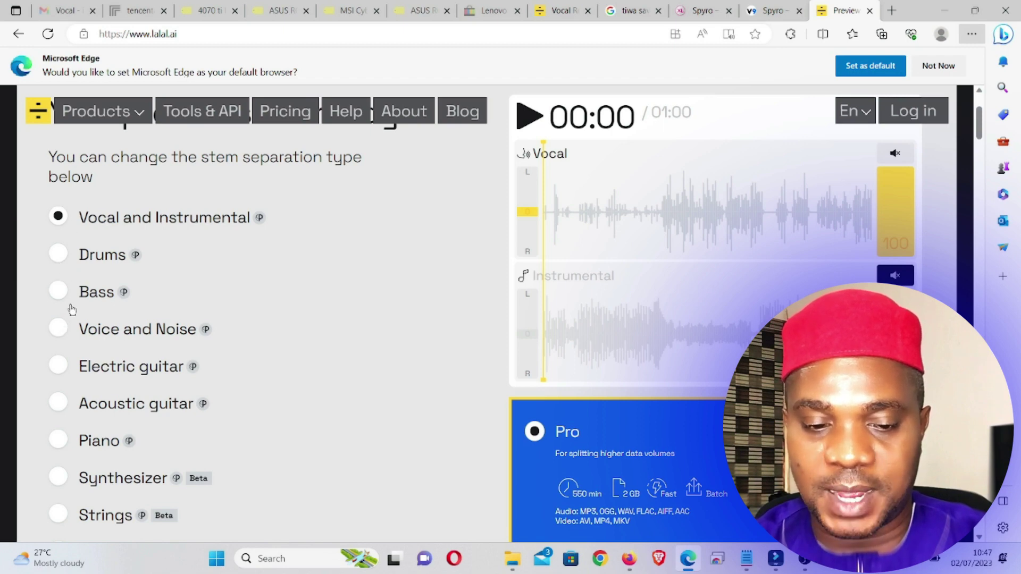
Step: Review the available stem separation types, from Drums to Wind, and listen to the Vocal stem preview
scroll(71, 319, "down", 1)
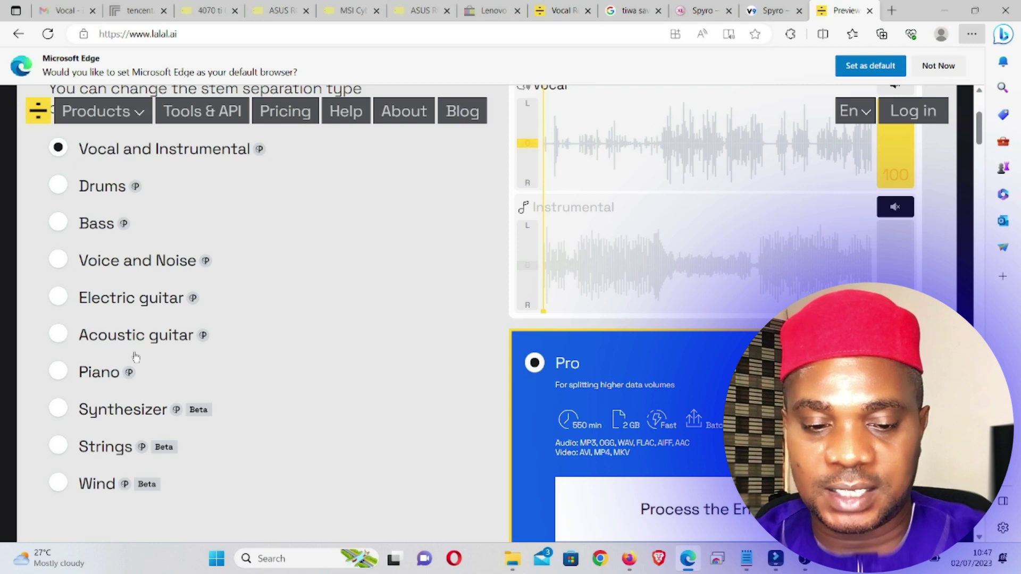
scroll(78, 407, "down", 1)
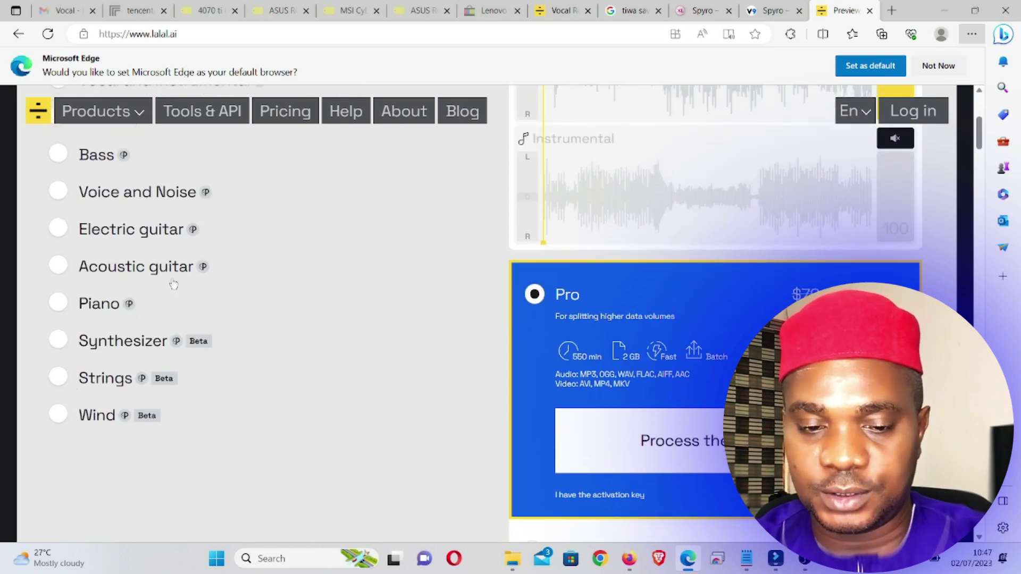
scroll(173, 275, "up", 1)
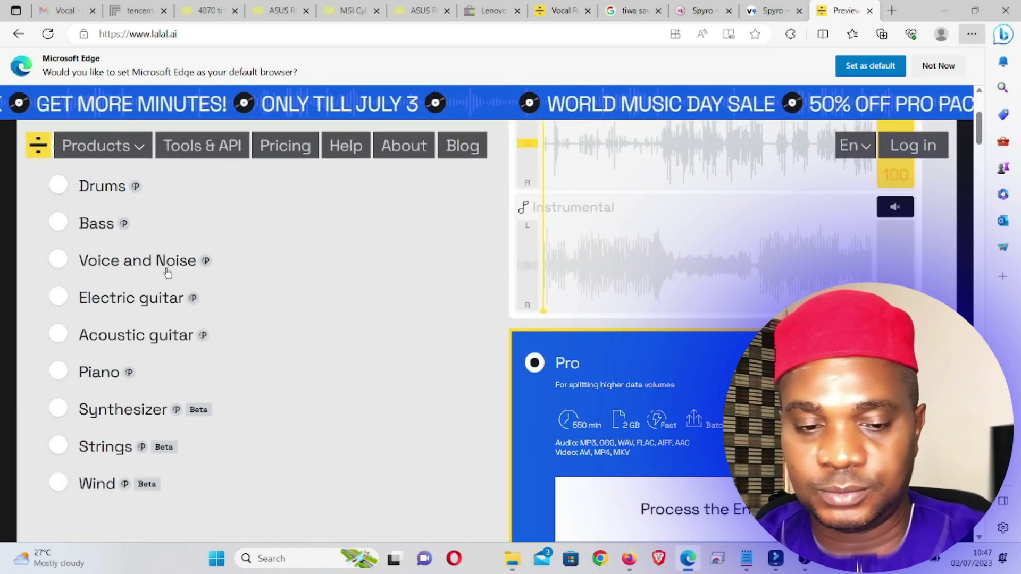
scroll(330, 278, "up", 3)
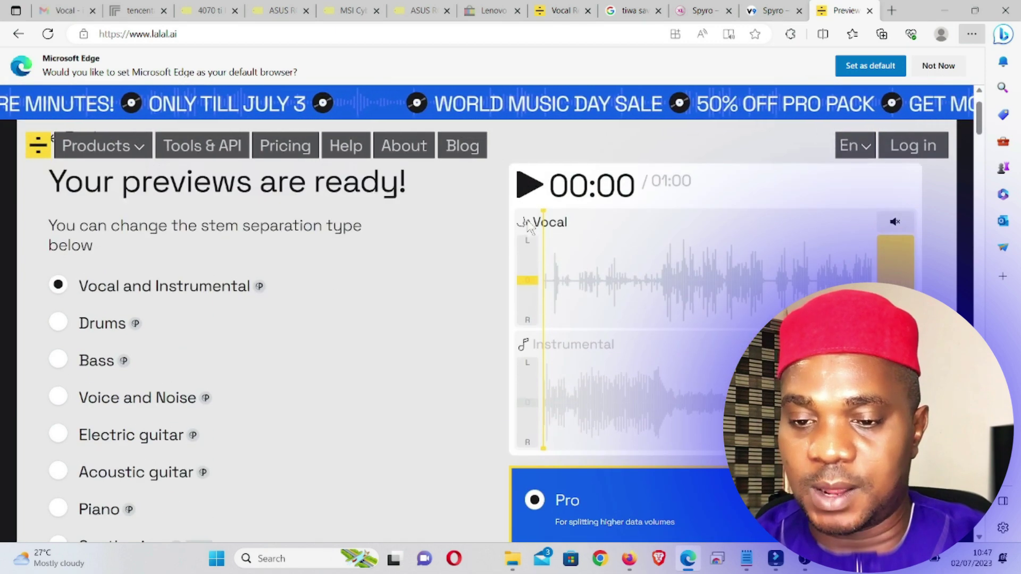
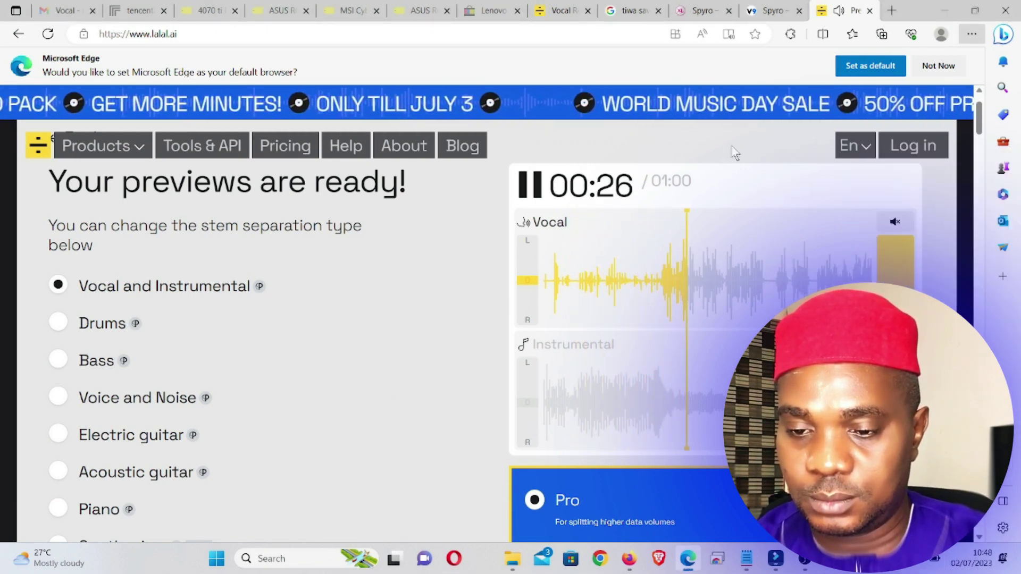
left_click(528, 207)
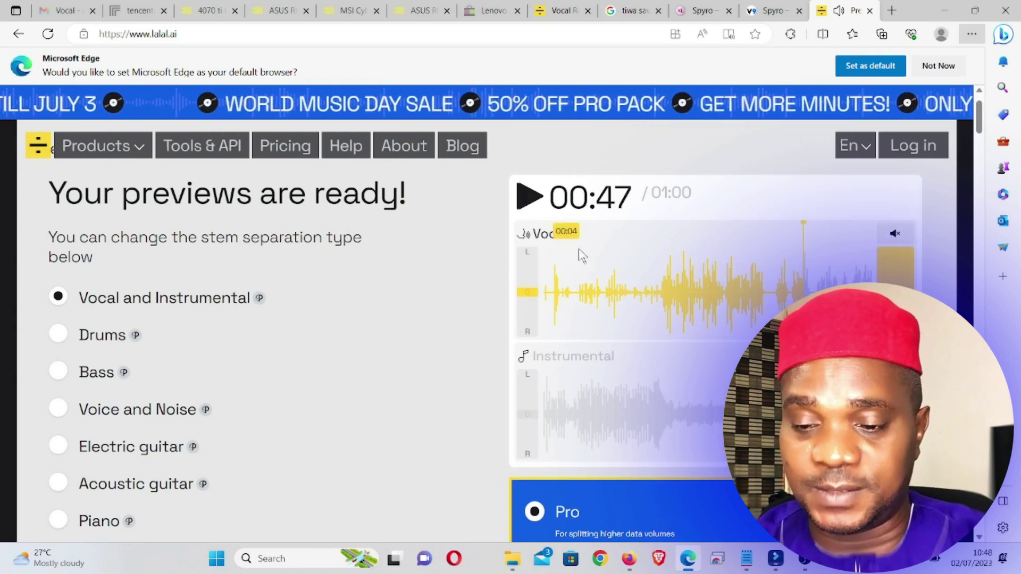
scroll(579, 248, "down", 3)
left_click(612, 260)
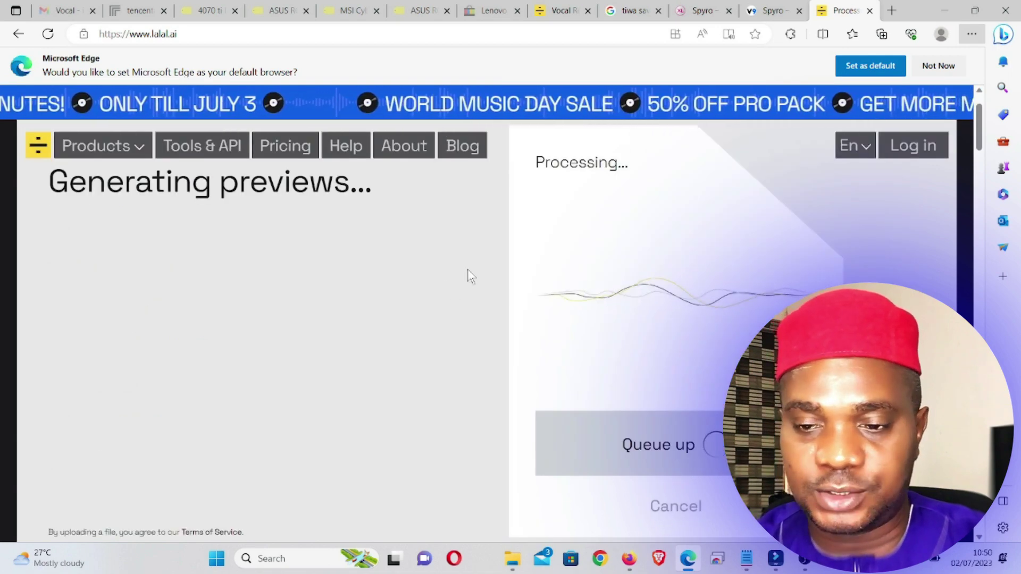
Step: Mute the Vocal stem in the regenerated previews and play the Instrumental stem on its own
scroll(461, 278, "down", 3)
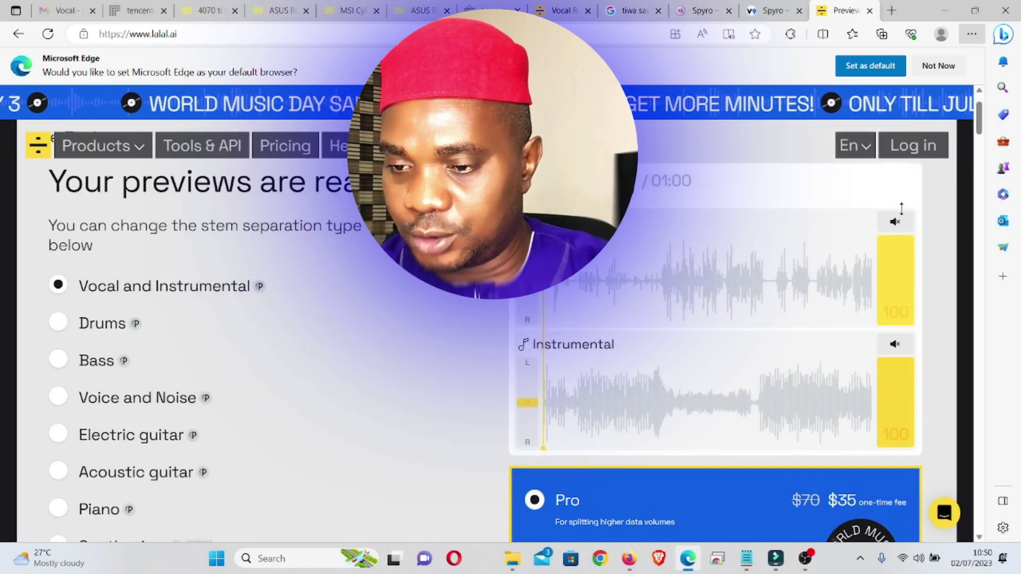
left_click(895, 222)
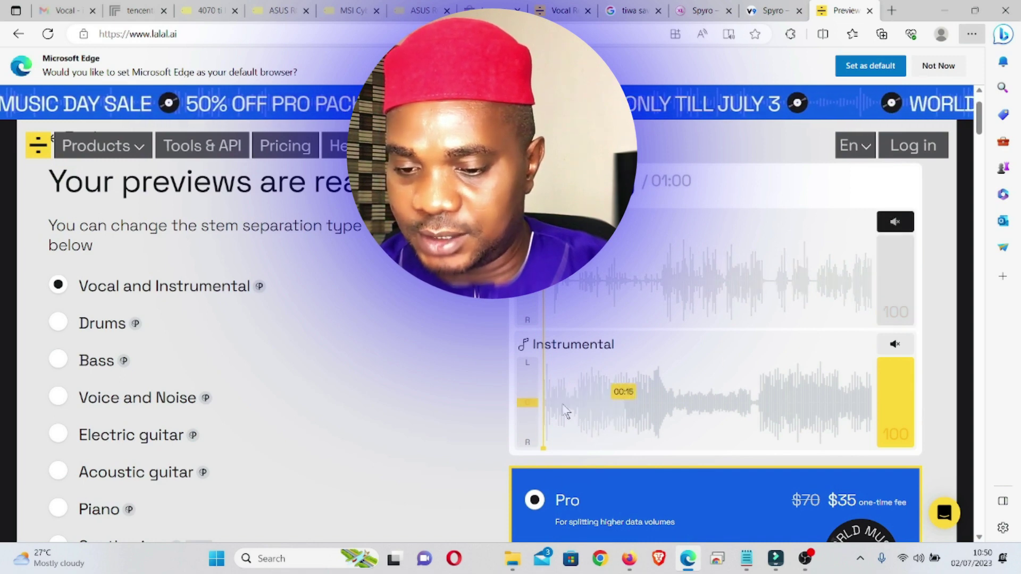
left_click(902, 224)
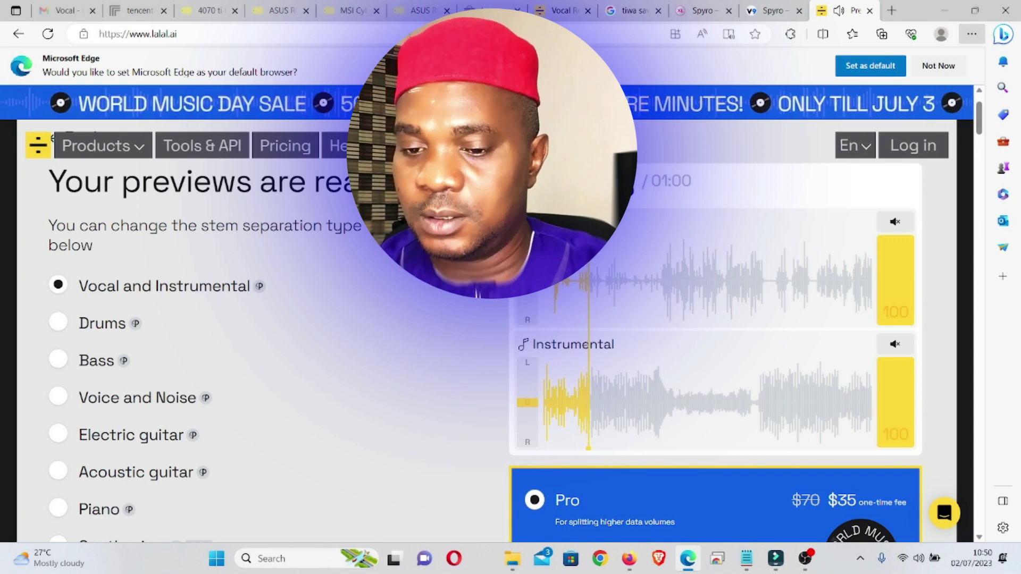
left_click(555, 314)
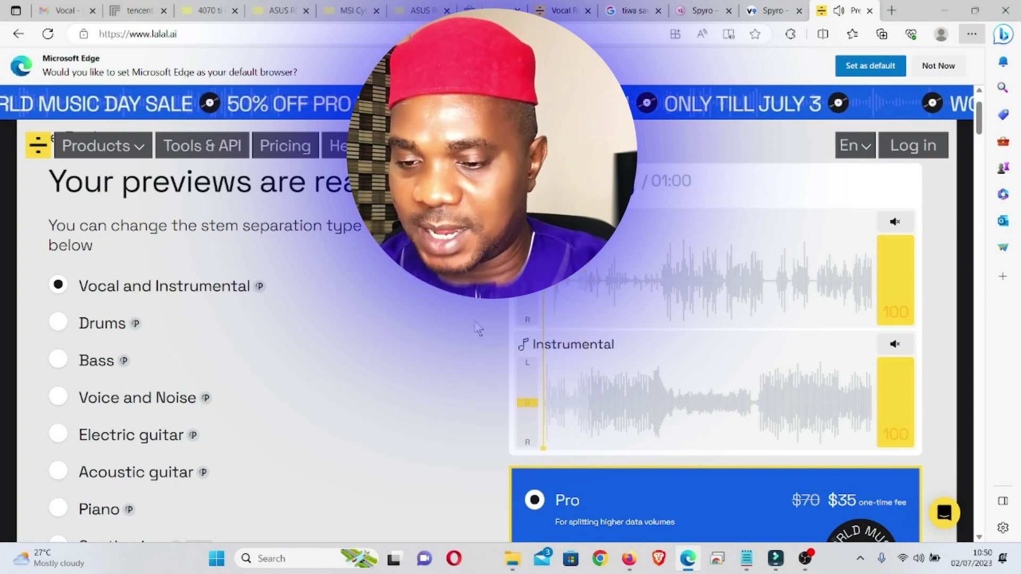
left_click(893, 226)
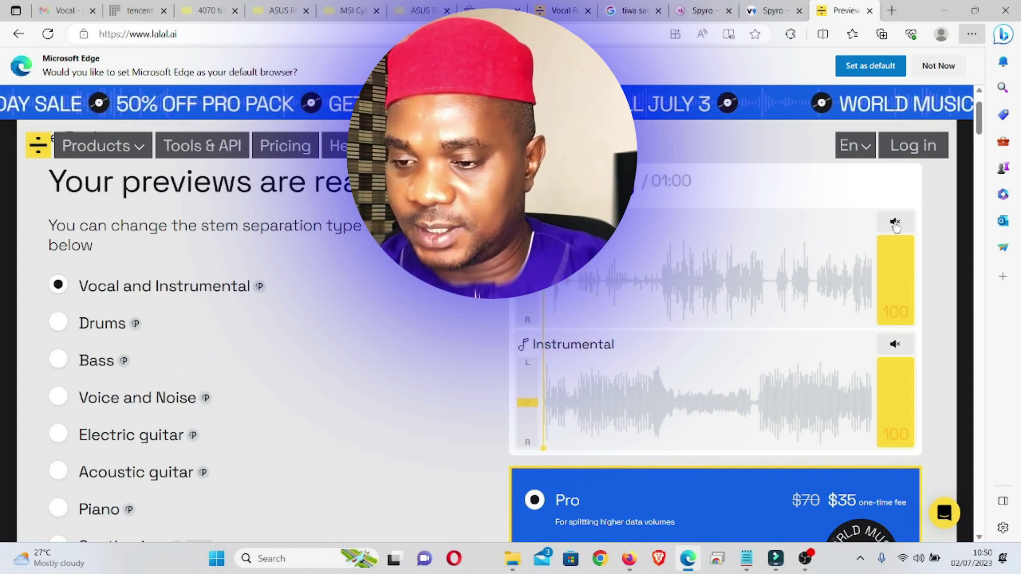
left_click(896, 226)
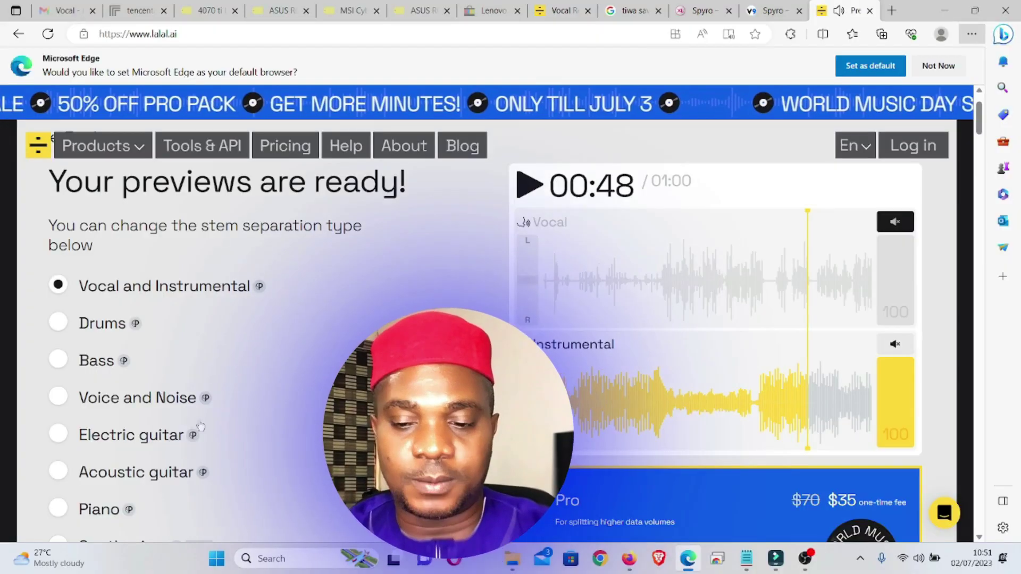
Step: Change the stem separation type to Piano and view the Piano and Without piano previews
scroll(289, 399, "down", 2)
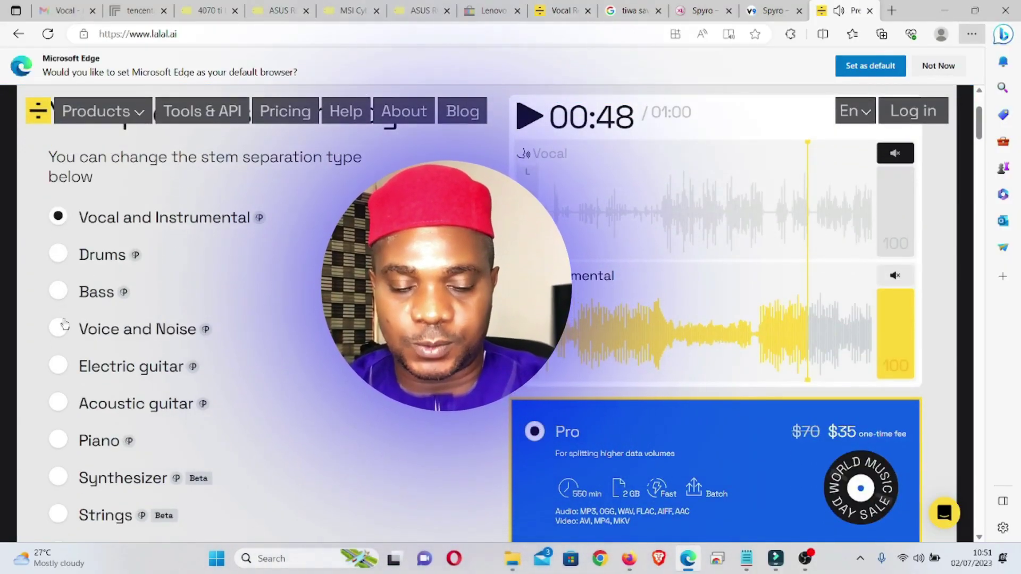
scroll(84, 341, "down", 2)
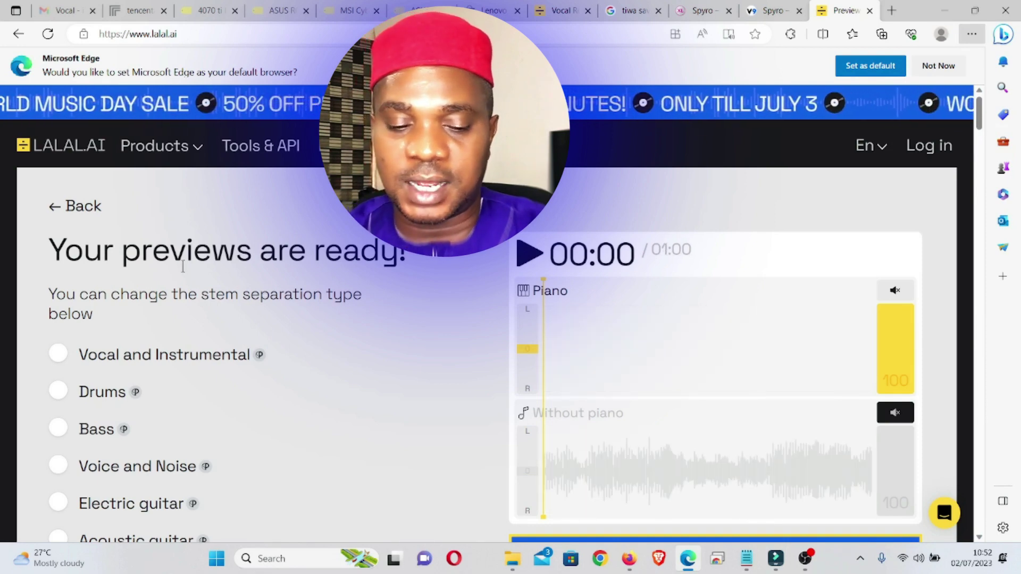
scroll(343, 383, "down", 3)
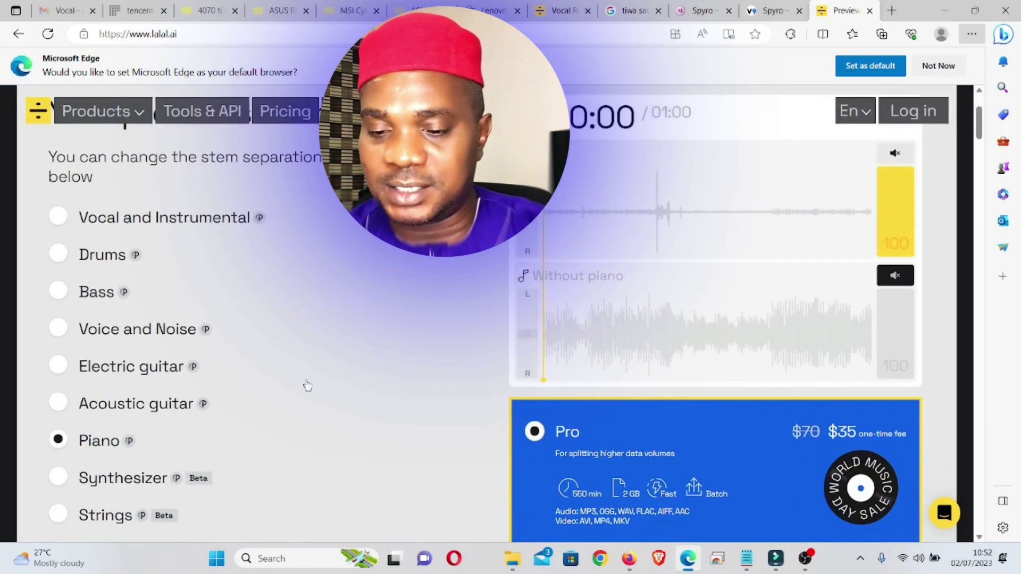